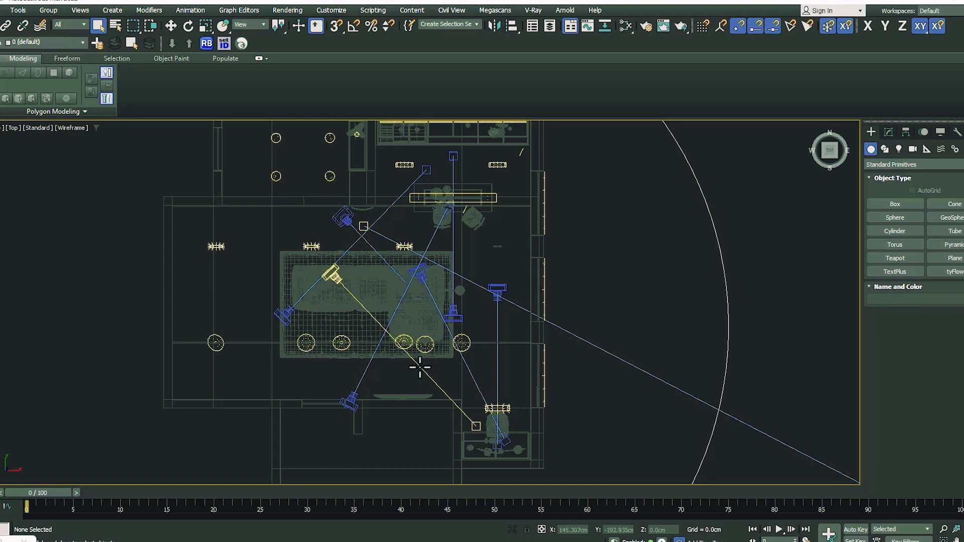
Examine the camera and light layout of the house plan in the Top view
scroll(197, 159, "up", 3)
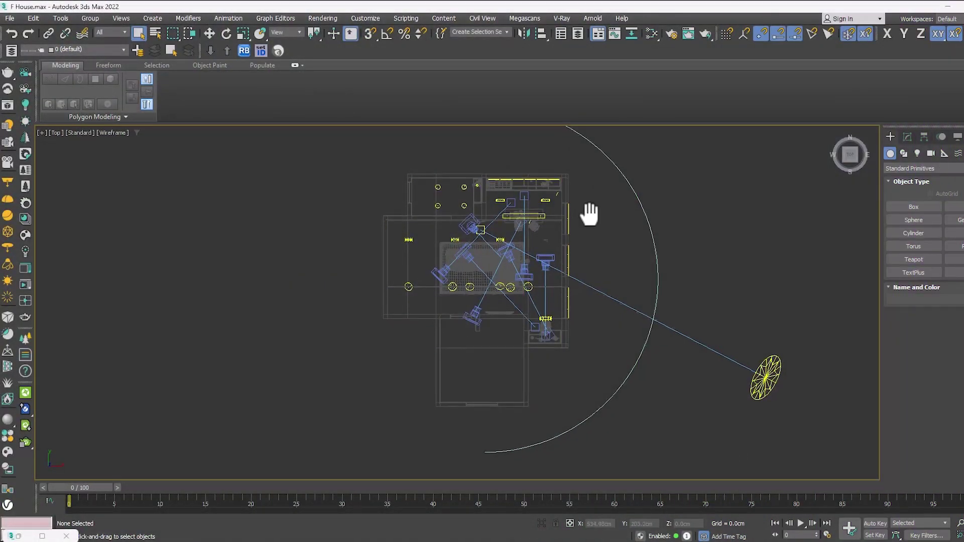
scroll(496, 245, "up", 6)
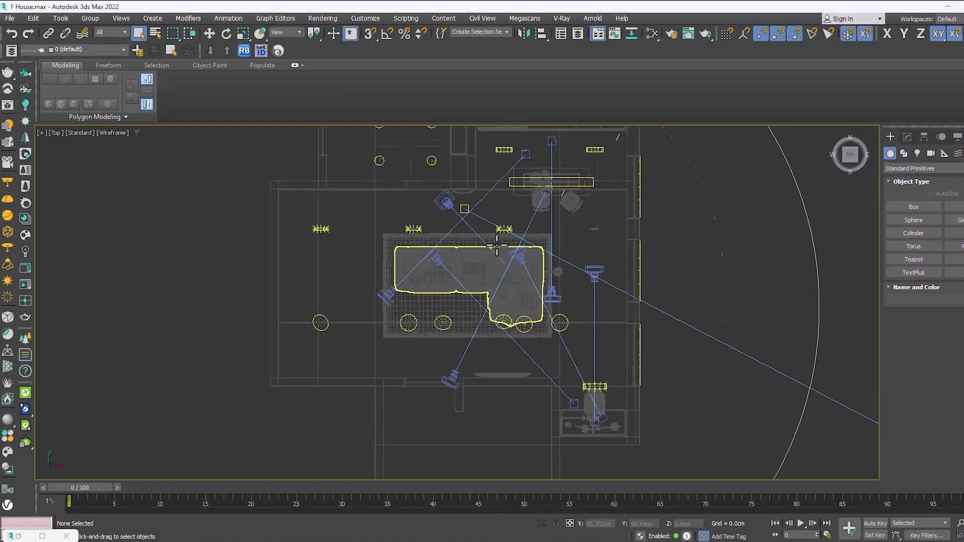
scroll(491, 337, "down", 3)
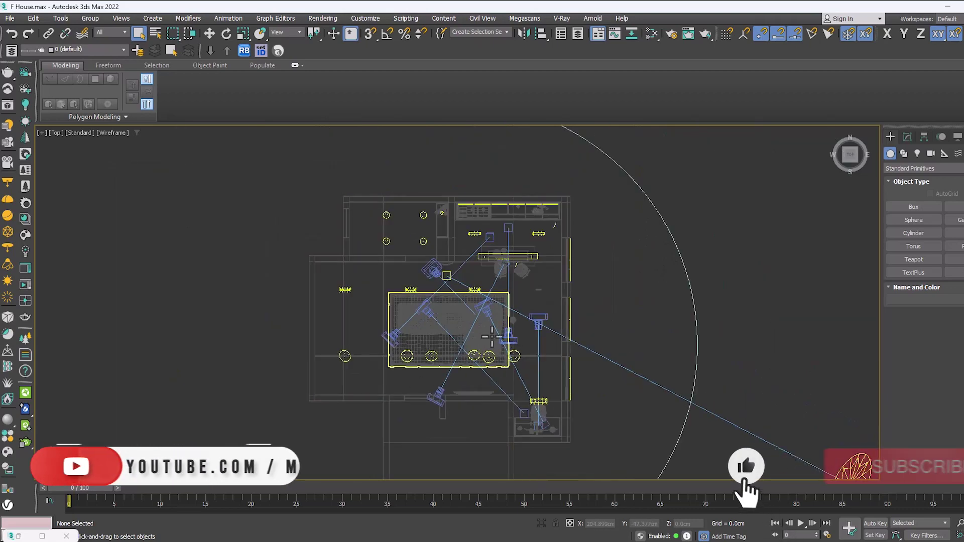
scroll(491, 336, "up", 3)
middle_click_drag(637, 326, 615, 275)
scroll(542, 420, "up", 3)
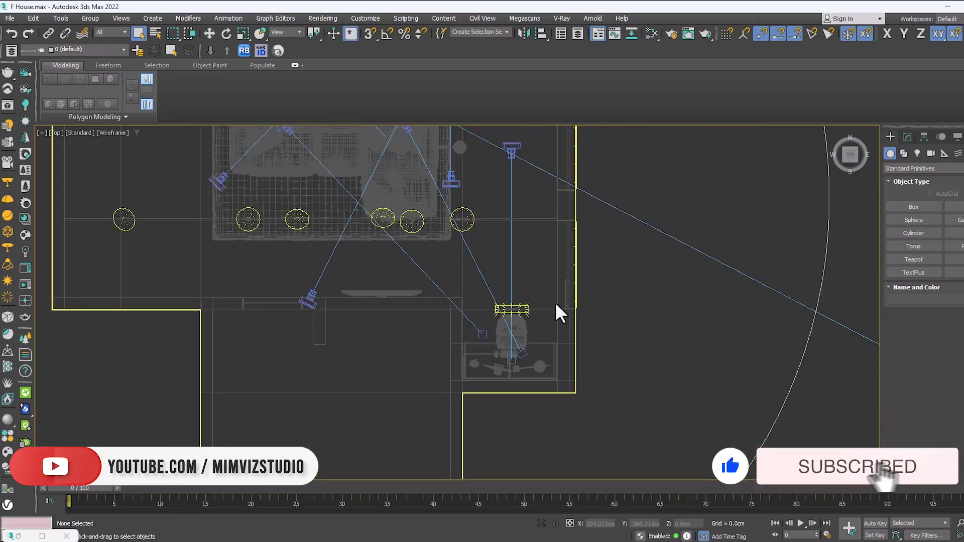
scroll(594, 345, "down", 3)
middle_click_drag(498, 192, 495, 263)
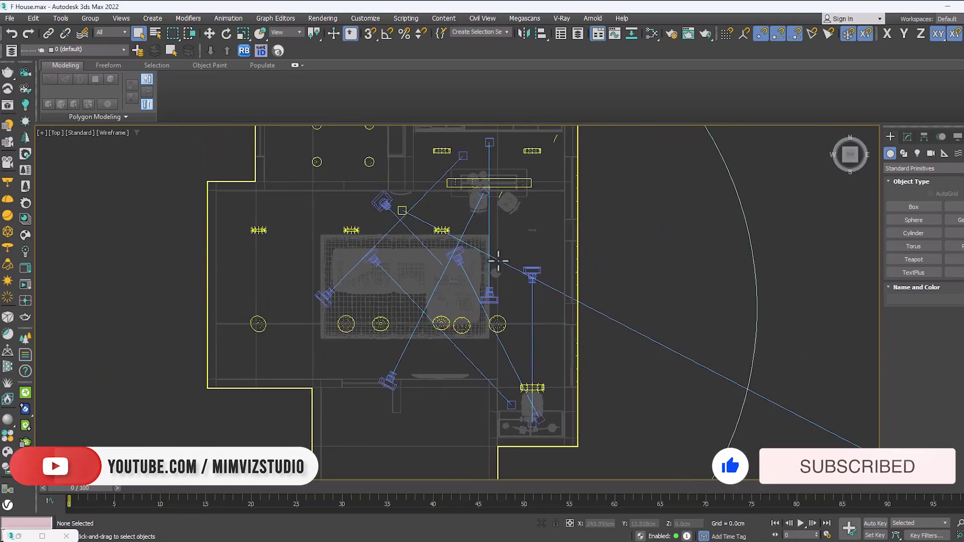
middle_click_drag(396, 203, 392, 221)
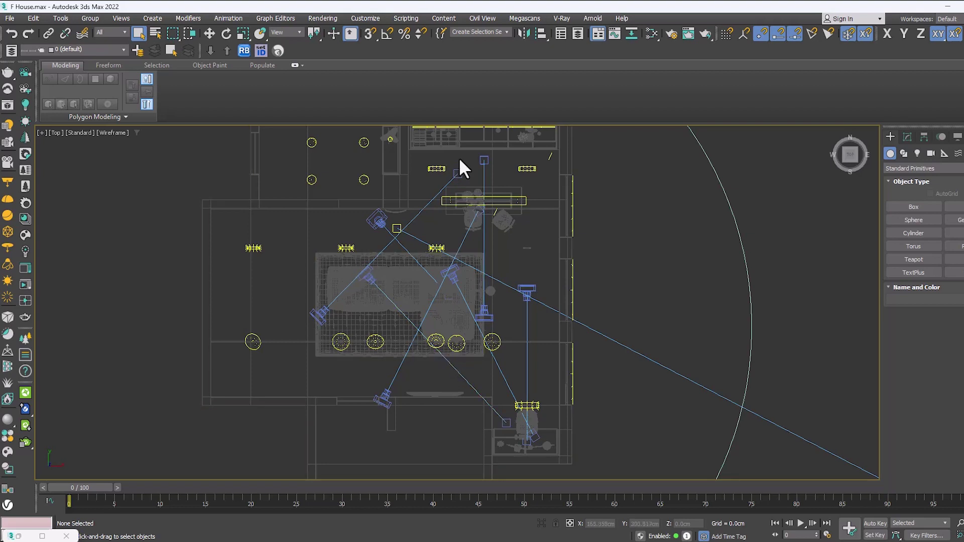
middle_click_drag(462, 158, 471, 162)
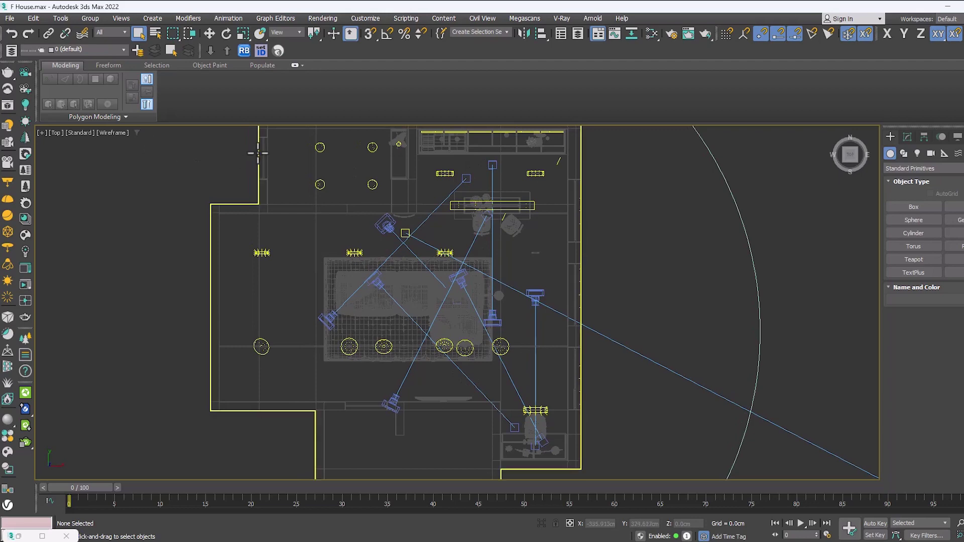
scroll(235, 164, "up", 2)
scroll(238, 162, "down", 4)
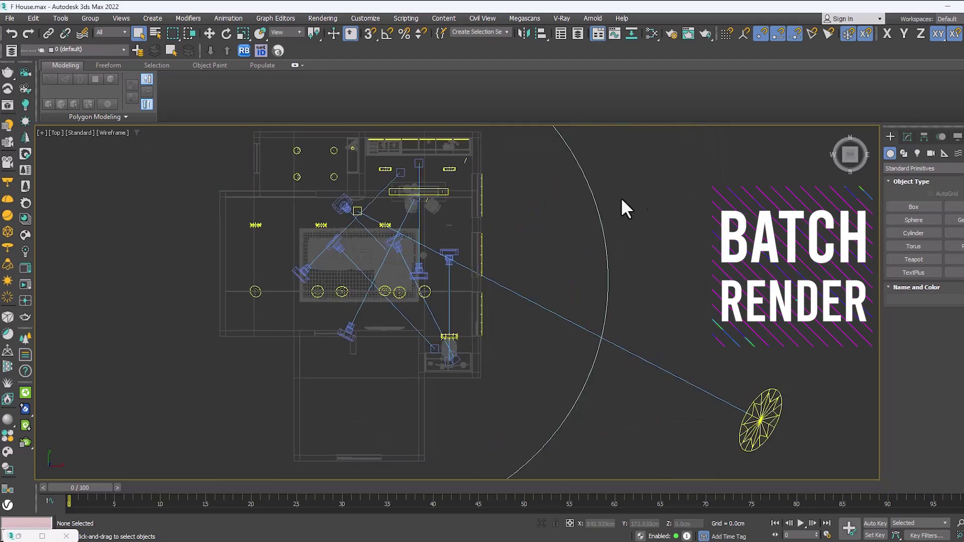
middle_click_drag(503, 176, 518, 179)
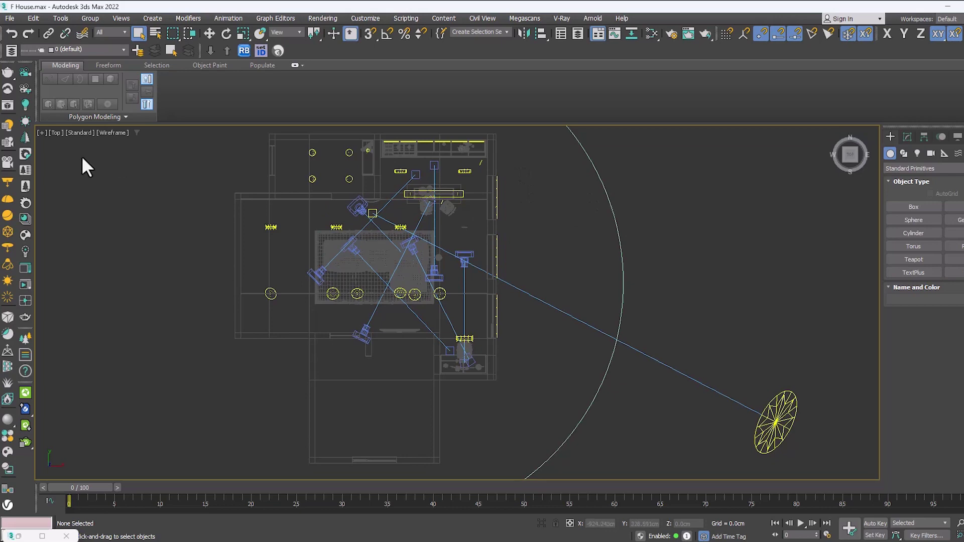
Restore the floating camera viewport, check its list of scene cameras, and minimise it again
left_click(20, 536)
left_click_drag(258, 125, 320, 119)
left_click(196, 135)
mouse_move(218, 146)
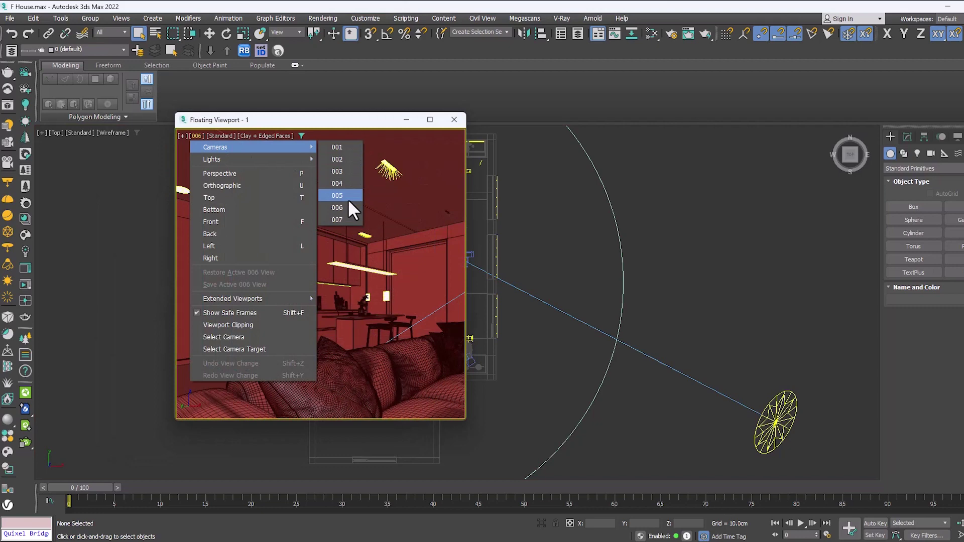
left_click(364, 119)
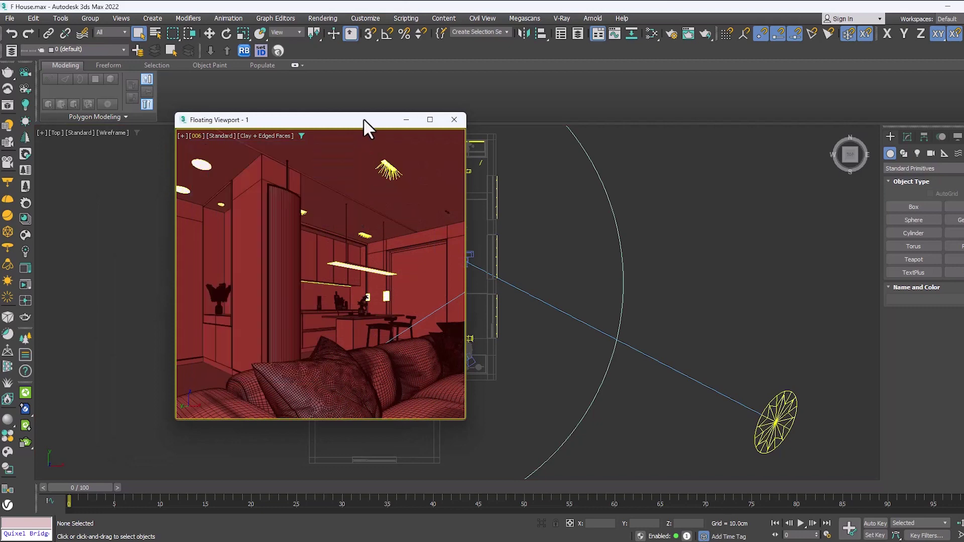
left_click(405, 119)
left_click(710, 199)
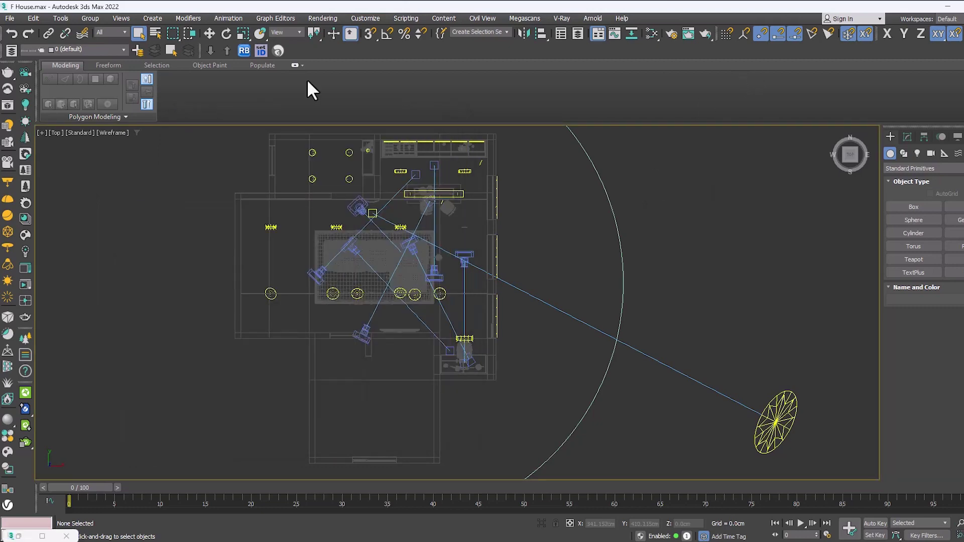
Open the Batch Render dialog
left_click(322, 18)
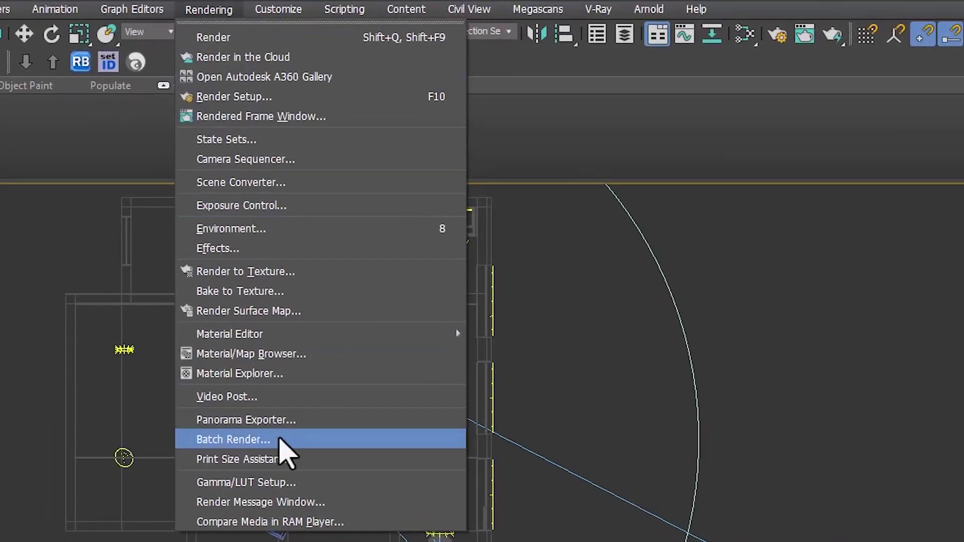
left_click(278, 440)
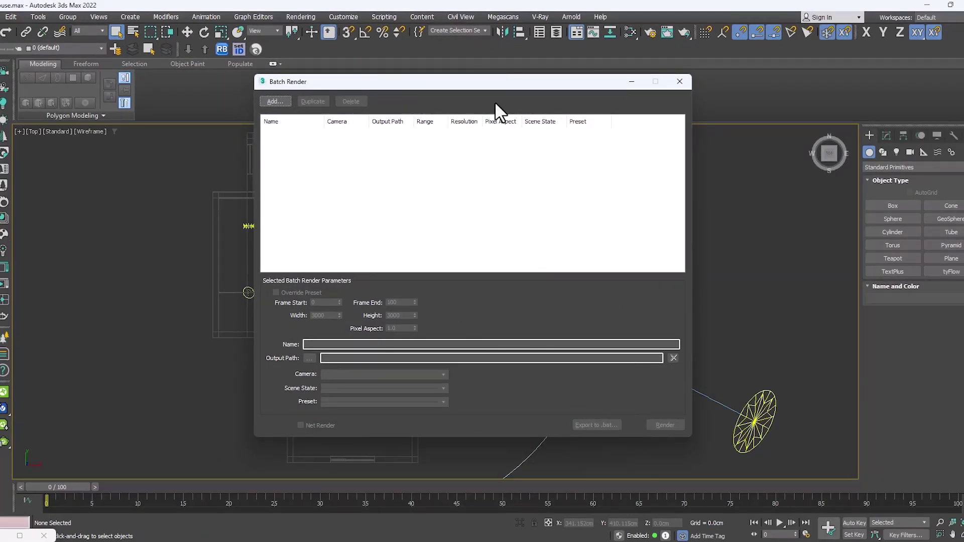
Add three views to the batch render list and duplicate the third one twice
left_click(278, 100)
left_click(278, 100)
left_click(279, 101)
left_click(279, 150)
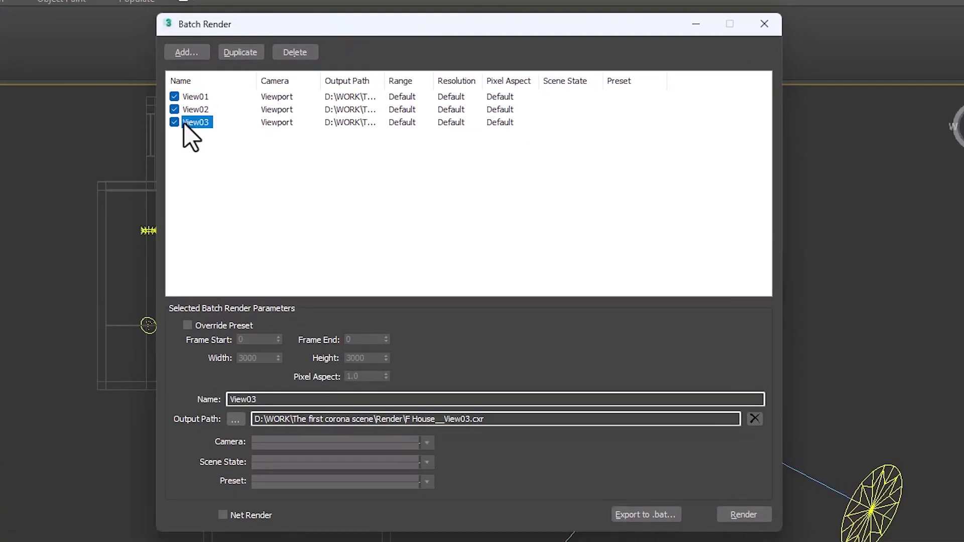
left_click(244, 53)
left_click(245, 53)
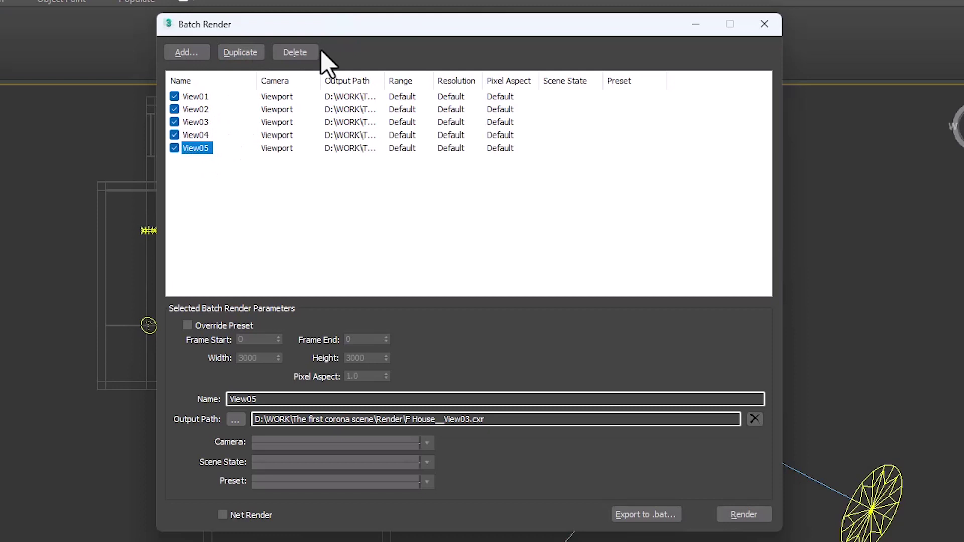
Delete all five views from the batch render list
left_click(297, 52)
left_click(297, 53)
left_click(298, 52)
left_click(298, 52)
left_click(297, 52)
Add seven views, View01 to View07, to the empty batch render list
left_click_drag(512, 24, 470, 38)
left_click(149, 67)
left_click(148, 66)
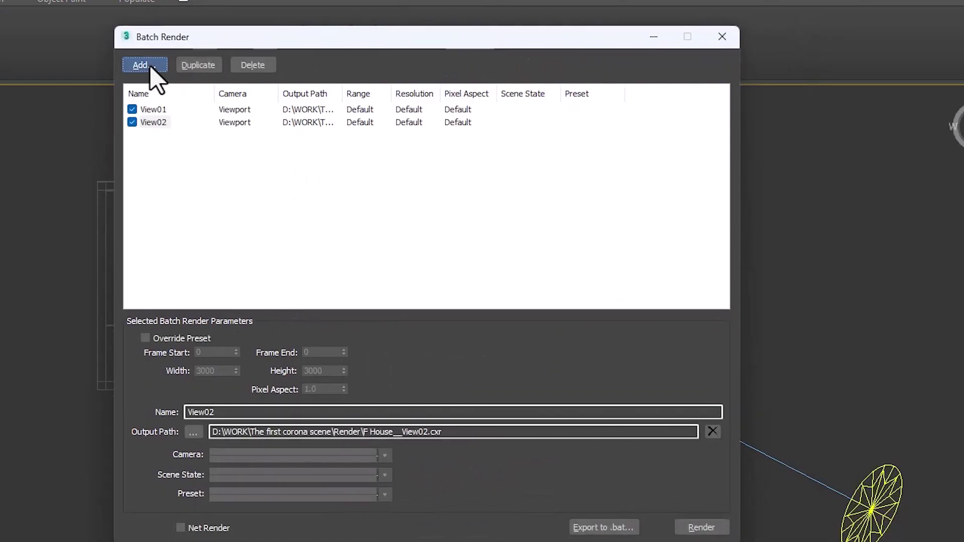
left_click(148, 67)
left_click(149, 66)
left_click(150, 68)
left_click(150, 68)
left_click(150, 68)
left_click_drag(310, 33, 322, 13)
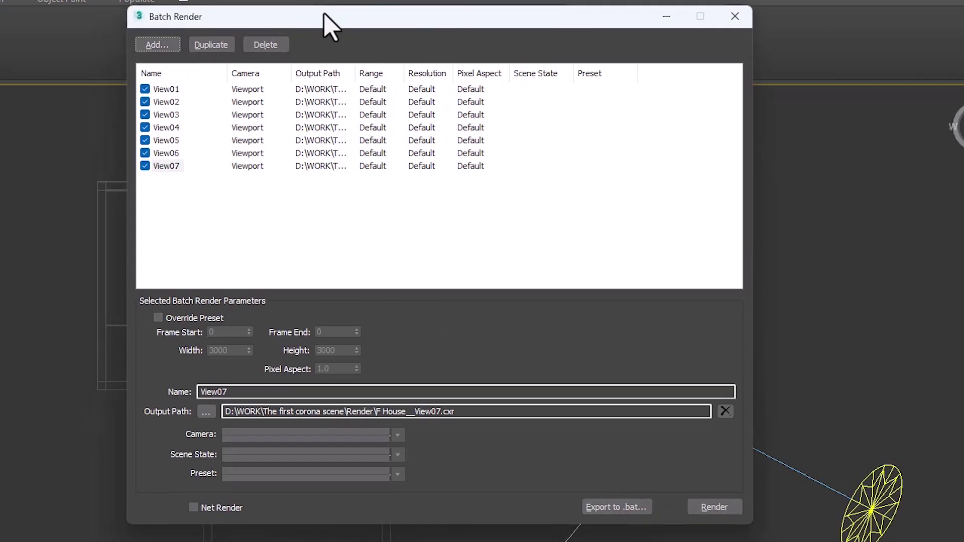
Rename the View01 batch entry as Camera 01
left_click(169, 91)
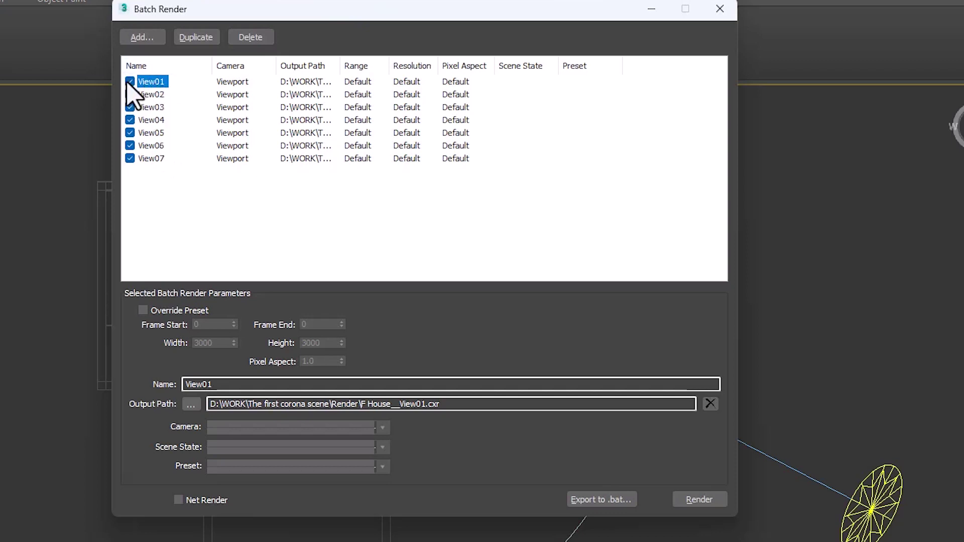
left_click(177, 217)
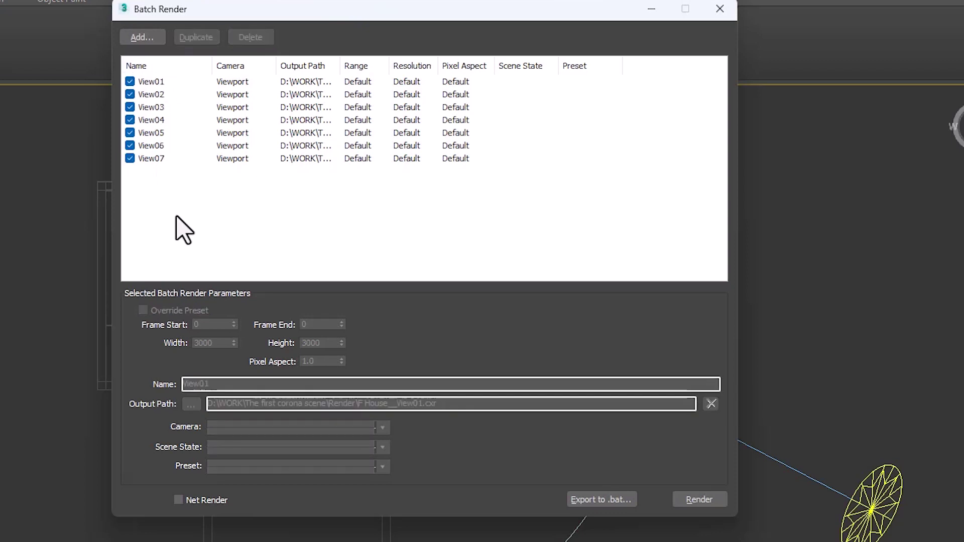
left_click_drag(319, 10, 322, 0)
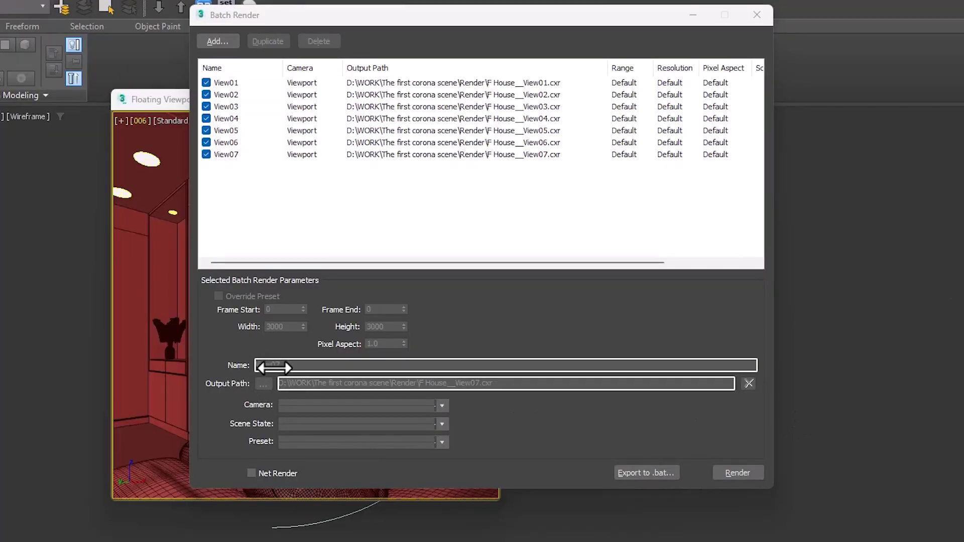
left_click(234, 83)
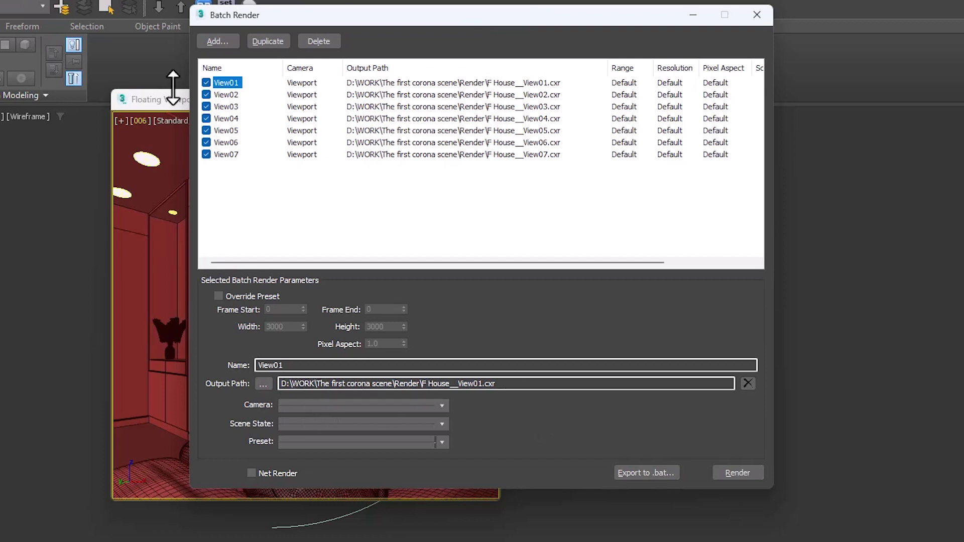
double_click(289, 365)
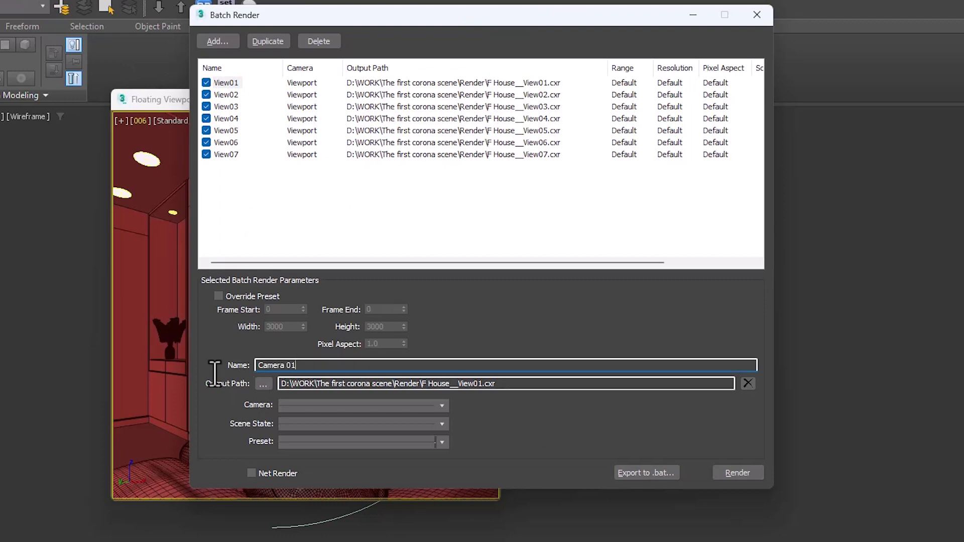
Set the Camera 01 entry's output to a JPEG file in the Interior_test folder on the Desktop and assign it camera 001
left_click(262, 384)
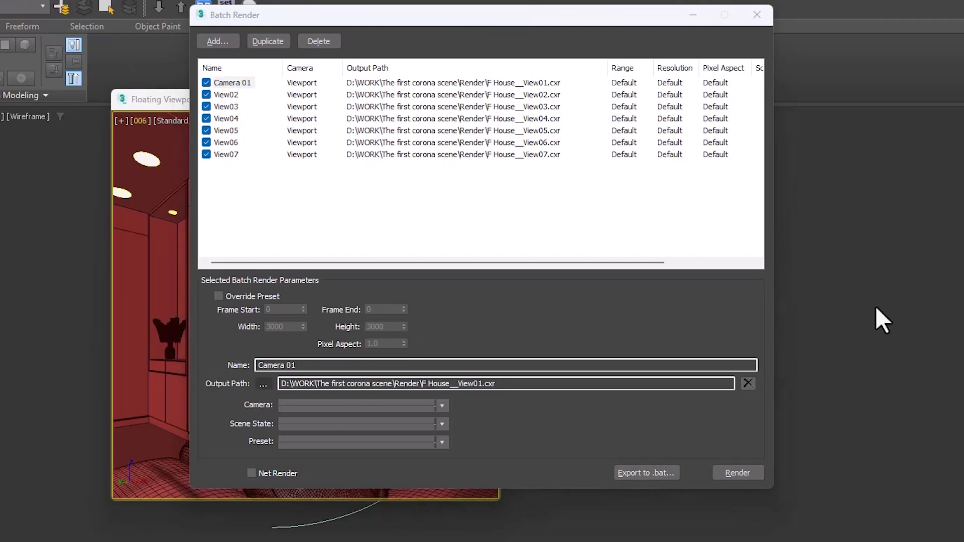
left_click(238, 159)
double_click(505, 272)
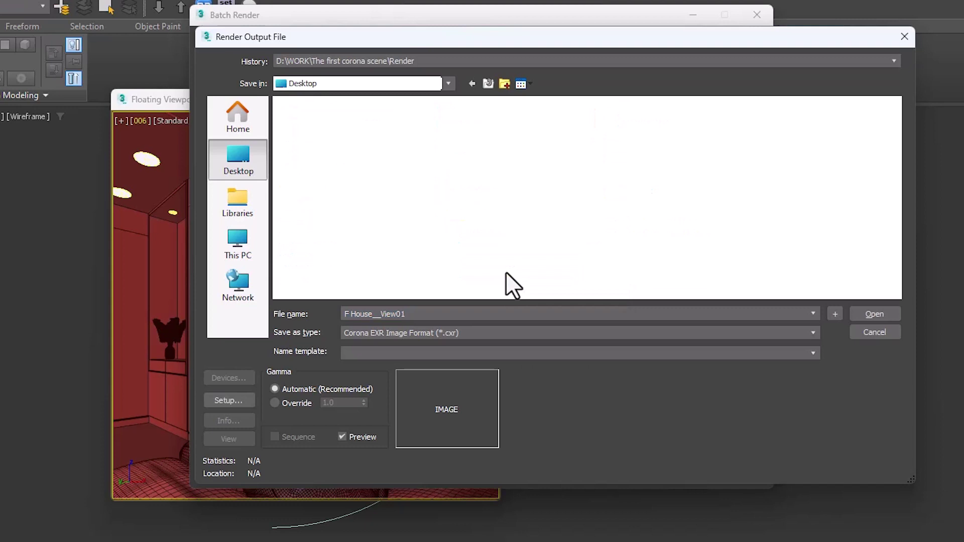
left_click(459, 332)
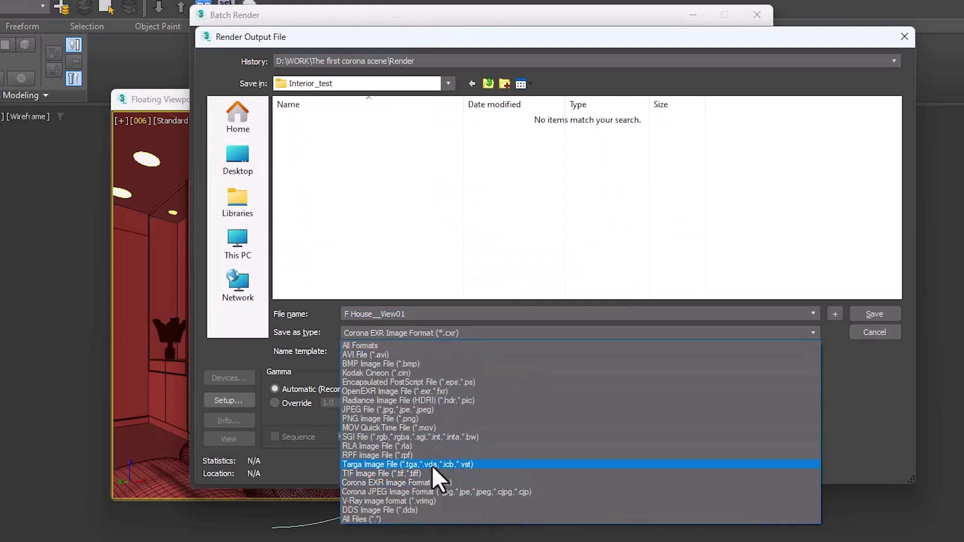
left_click(438, 409)
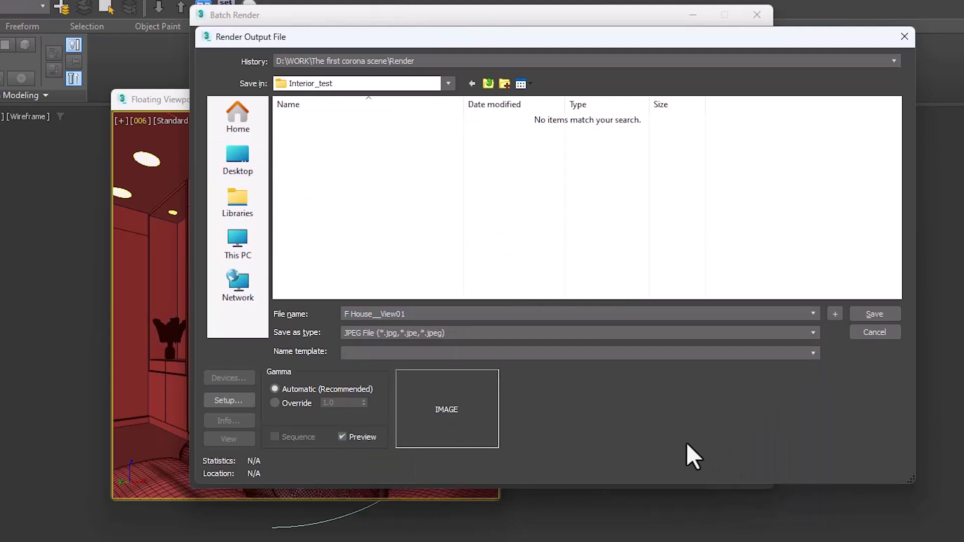
left_click(873, 314)
left_click(497, 343)
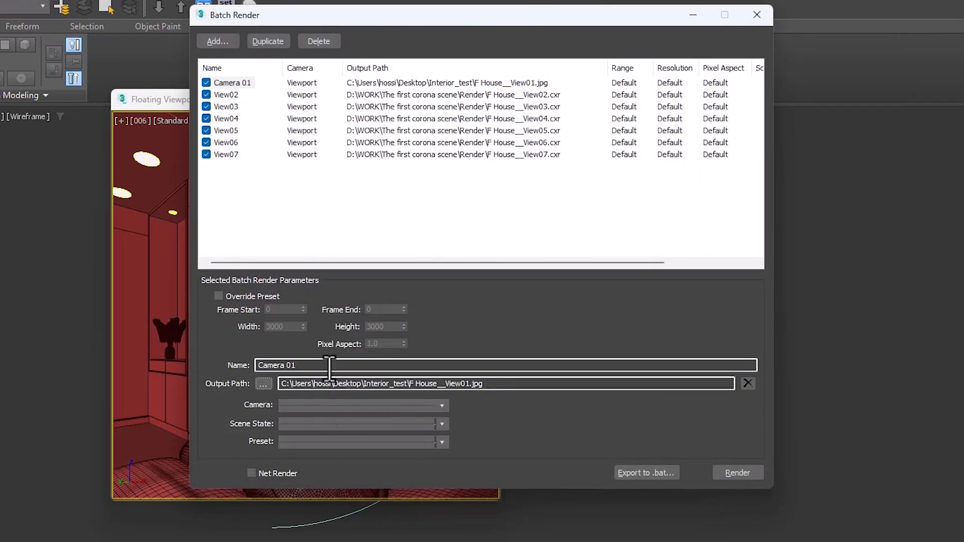
left_click(300, 405)
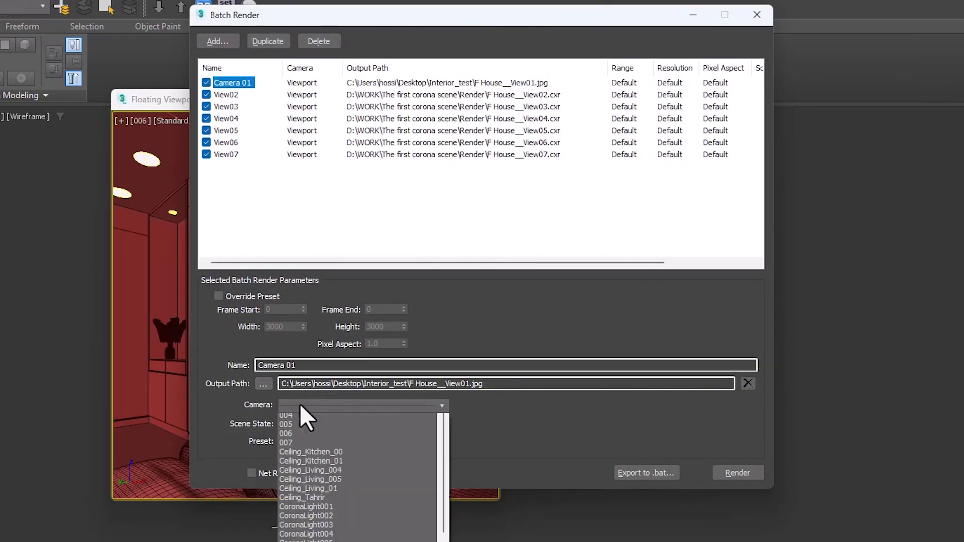
left_click(284, 428)
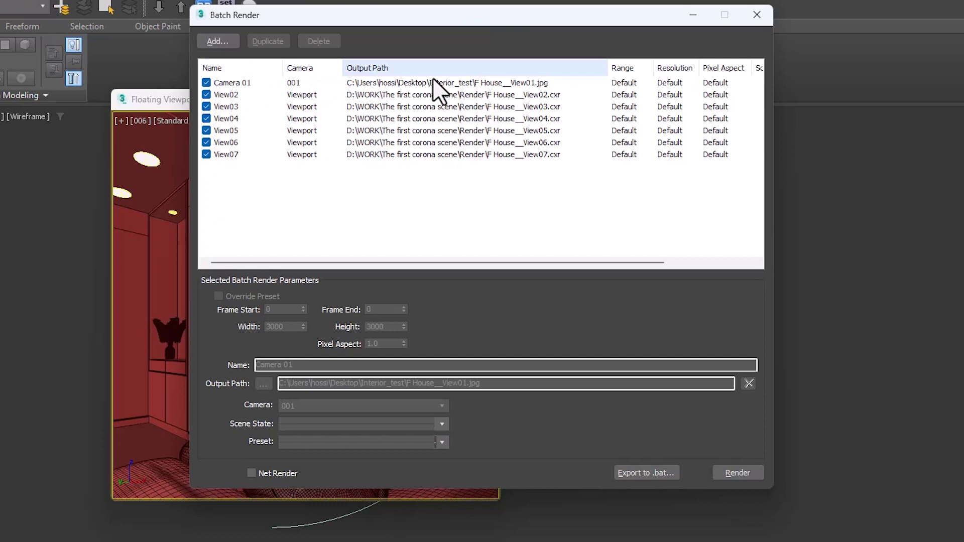
Delete the View07 to View02 entries from the batch list, keeping only Camera 01
left_click(226, 154)
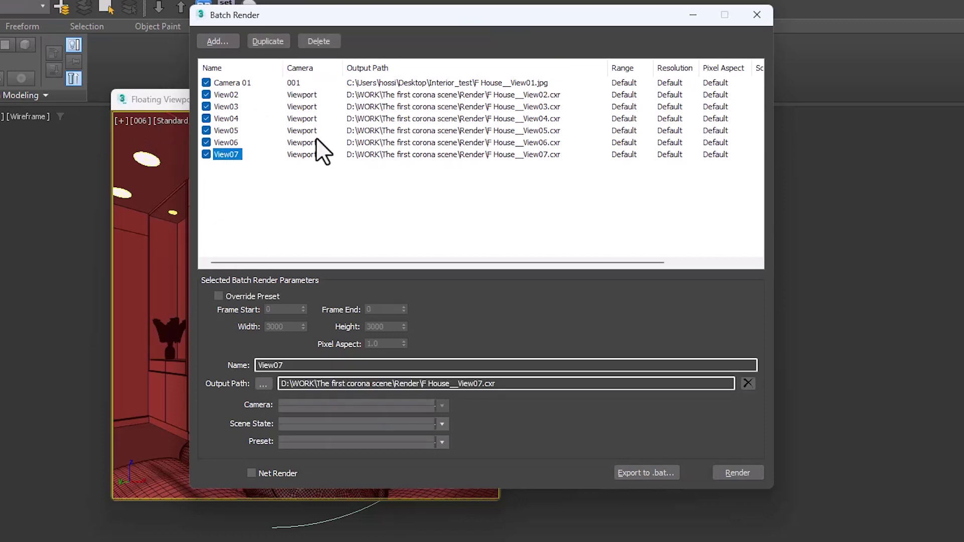
left_click(316, 41)
left_click(317, 41)
left_click(316, 41)
left_click(316, 41)
left_click(316, 41)
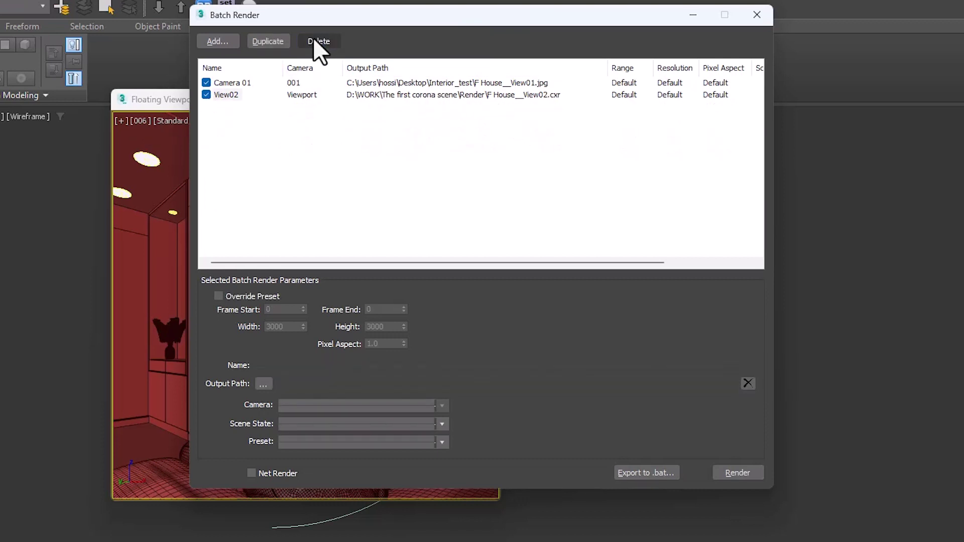
left_click(316, 41)
Duplicate the Camera 01 batch entry six times to make entries for Camera 02 to Camera 07
left_click(209, 82)
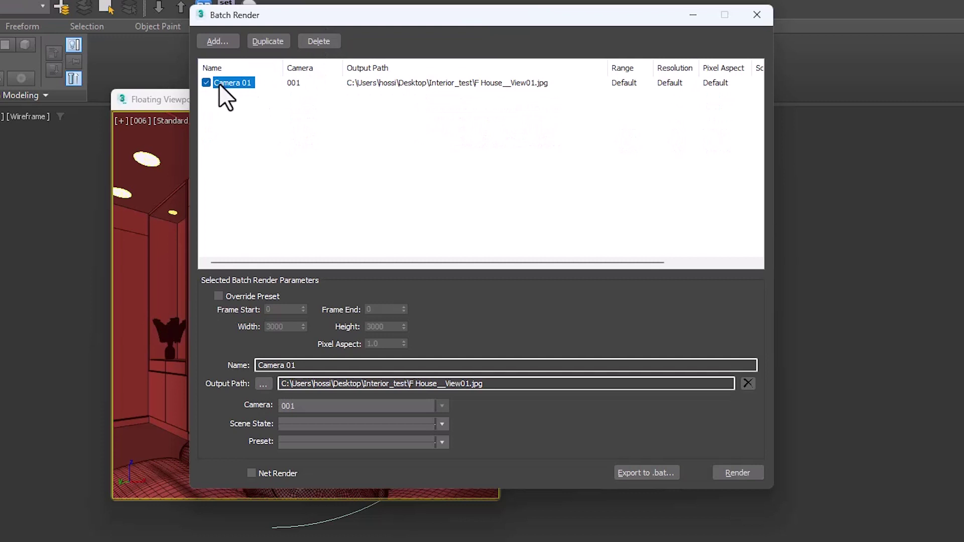
left_click(260, 40)
left_click(260, 39)
left_click(260, 39)
left_click(260, 39)
left_click(260, 39)
left_click(260, 39)
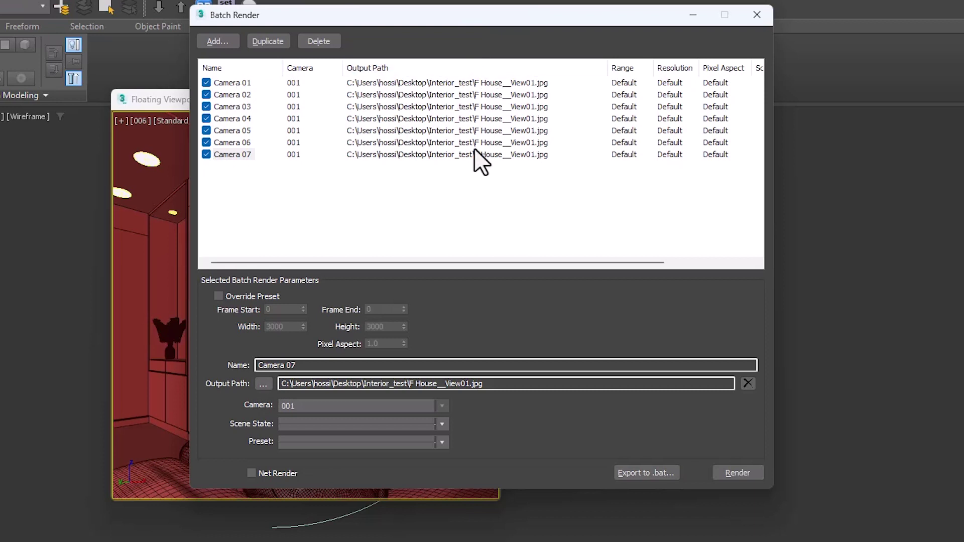
Assign cameras 002, 003 and 004 to the Camera 02, Camera 03 and Camera 04 batch entries respectively
left_click(221, 94)
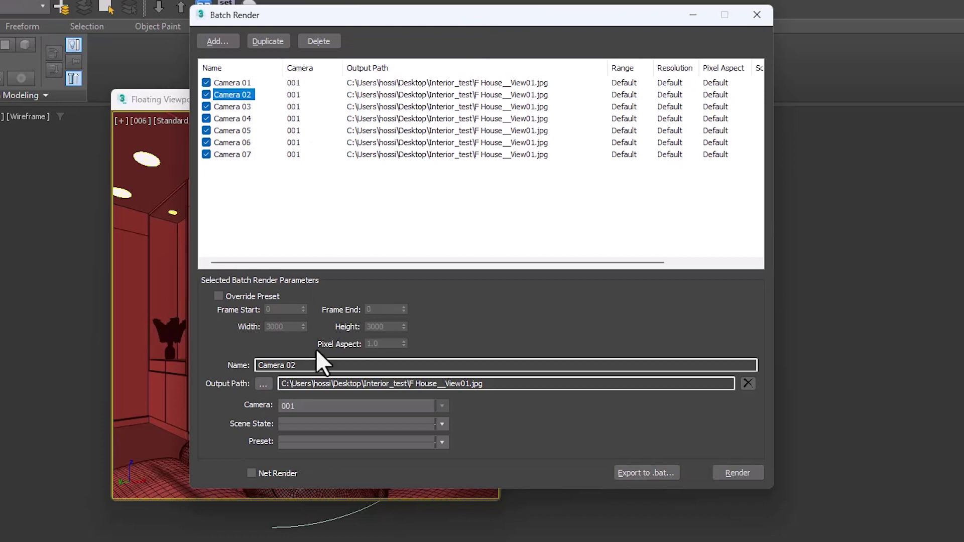
left_click(300, 401)
left_click(306, 429)
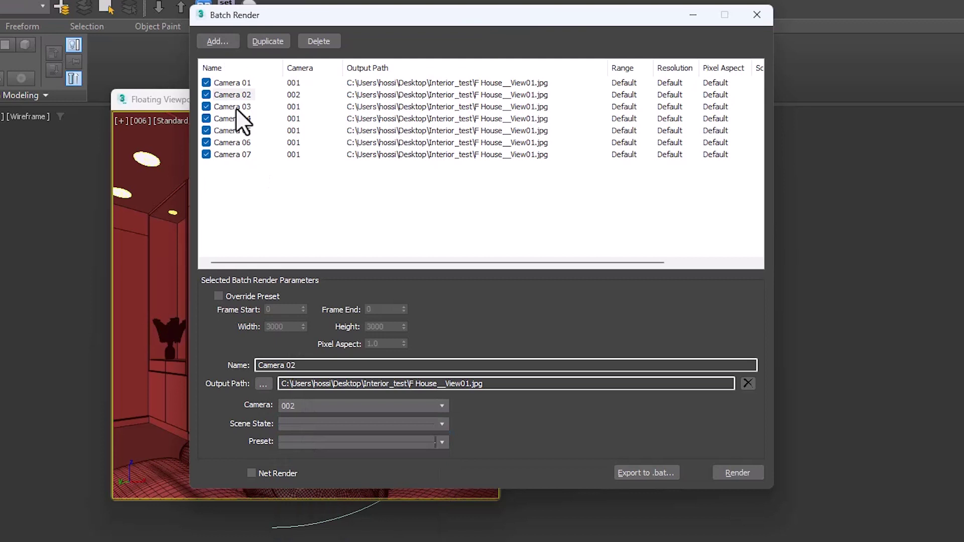
left_click(284, 407)
left_click(309, 437)
left_click(231, 121)
left_click(310, 406)
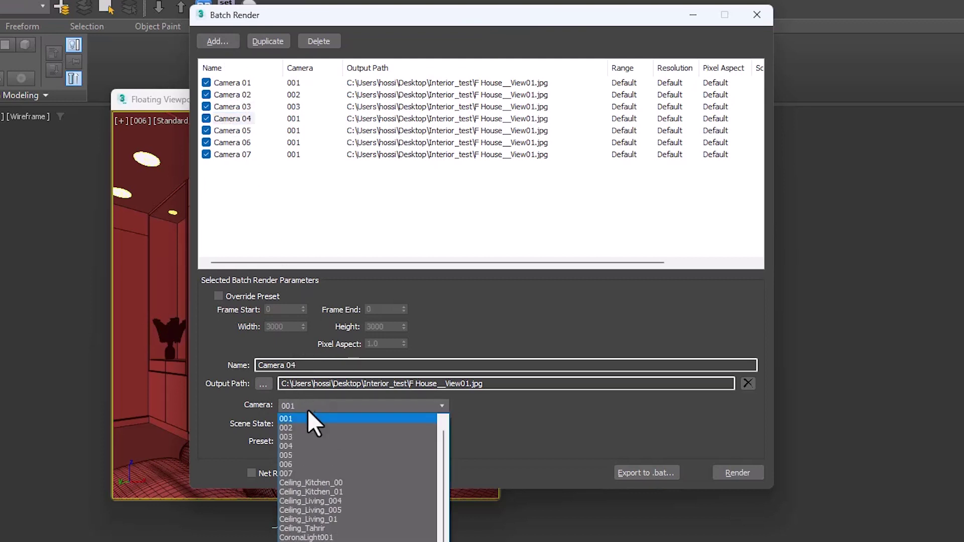
left_click(311, 444)
Assign cameras 005, 006 and 007 to the Camera 05, Camera 06 and Camera 07 batch entries respectively
left_click(236, 132)
left_click(351, 406)
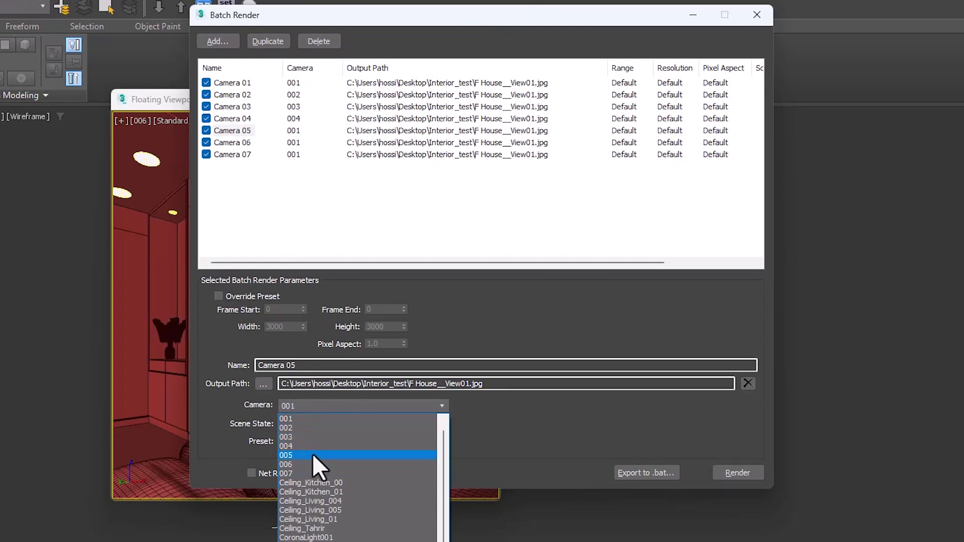
left_click(312, 455)
left_click(228, 143)
left_click(299, 406)
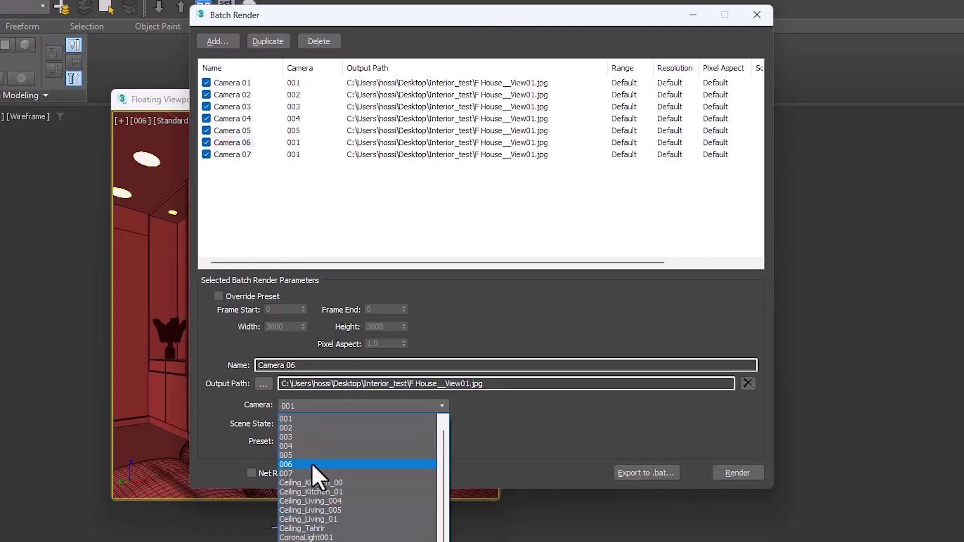
left_click(312, 464)
left_click(313, 407)
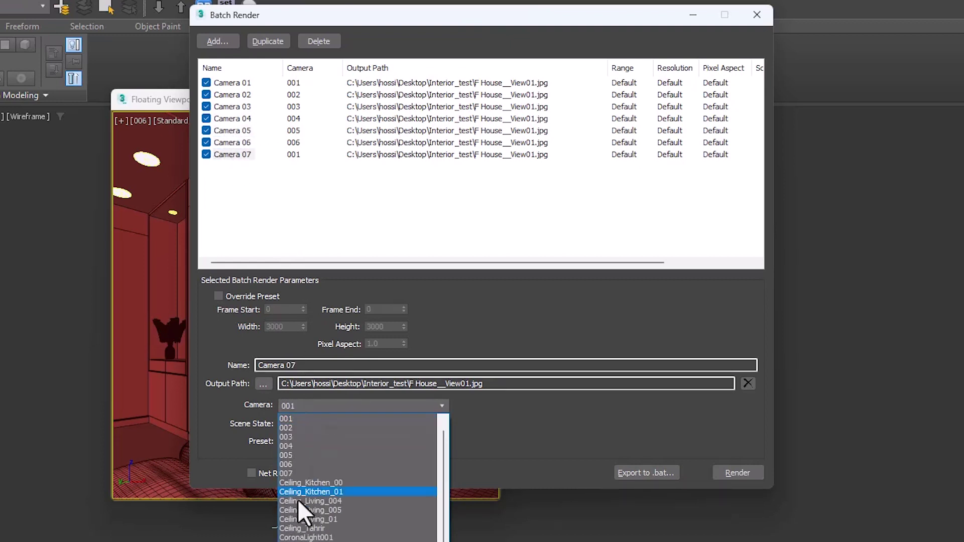
left_click(310, 473)
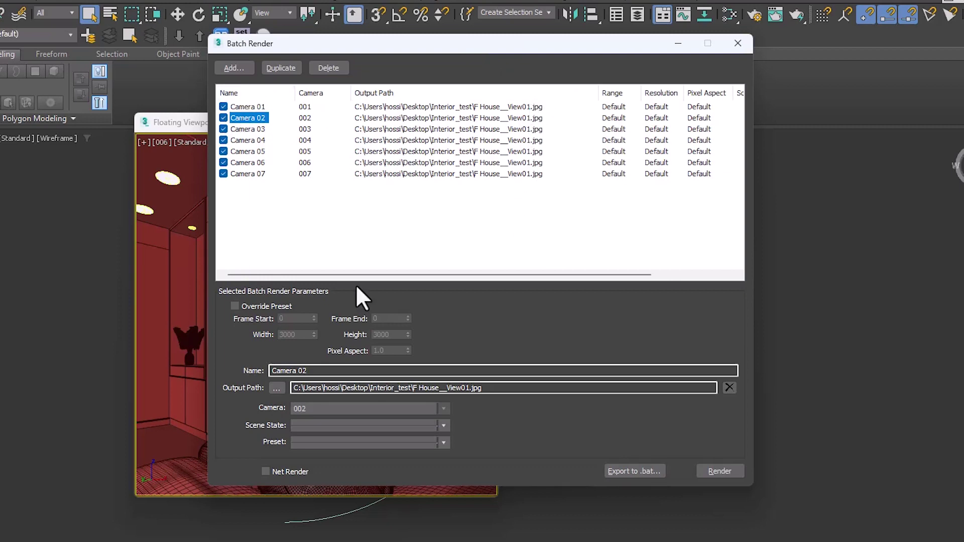
Set the Camera 02 entry's output to a JPEG file named F House__View02 in the Interior_test folder
left_click(275, 390)
left_click(414, 321)
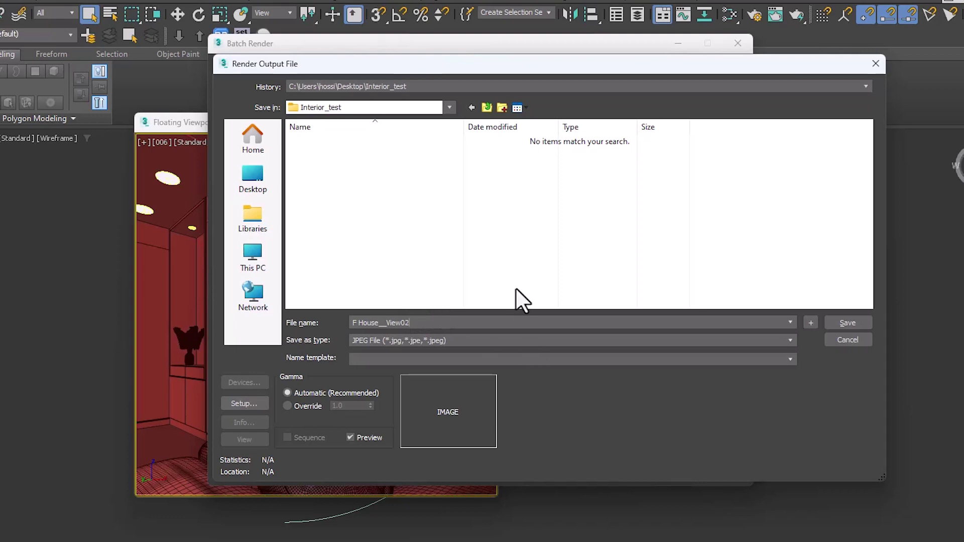
left_click(855, 323)
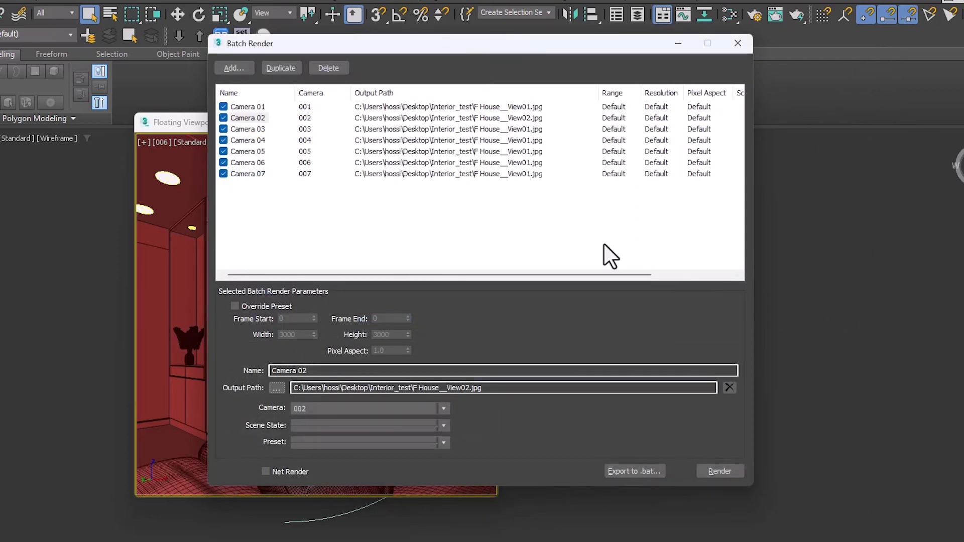
left_click_drag(366, 47, 380, 81)
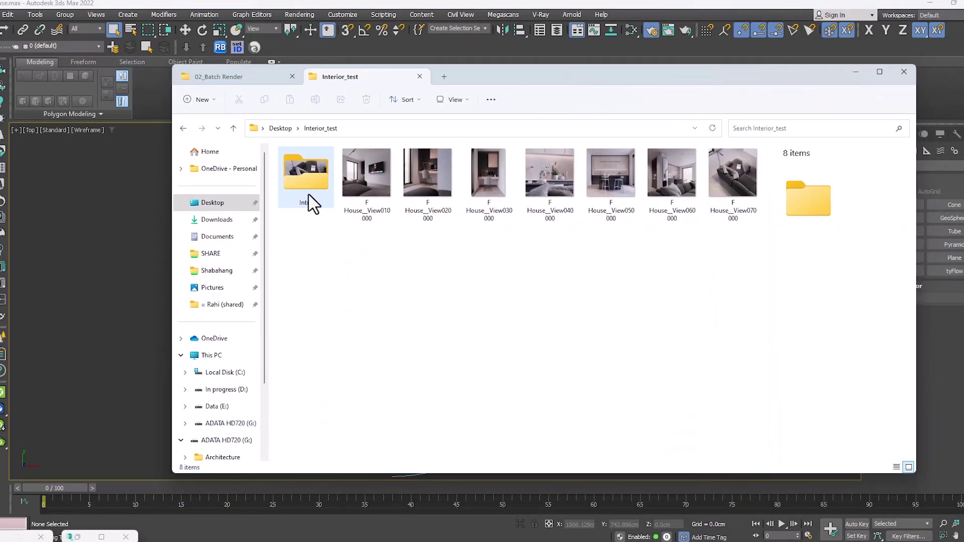
Open the first rendered image in the Interior_test folder and browse back and forth through the seven F House views to examine the renders
double_click(357, 190)
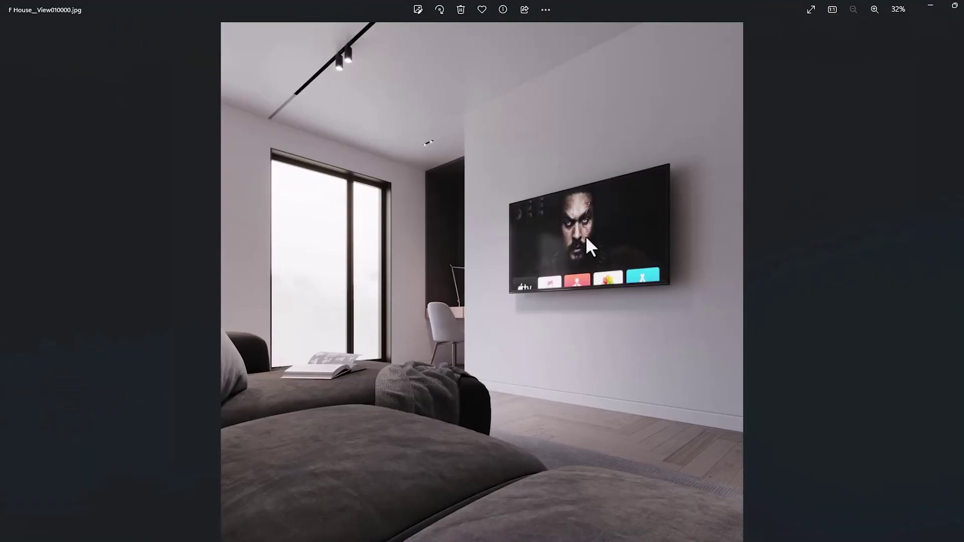
key("Right")
key("Right")
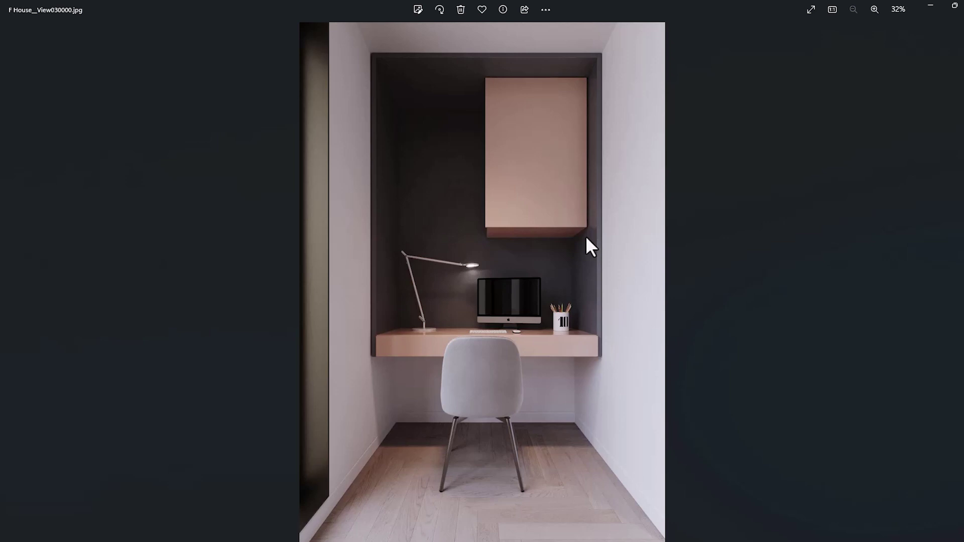
key("Left")
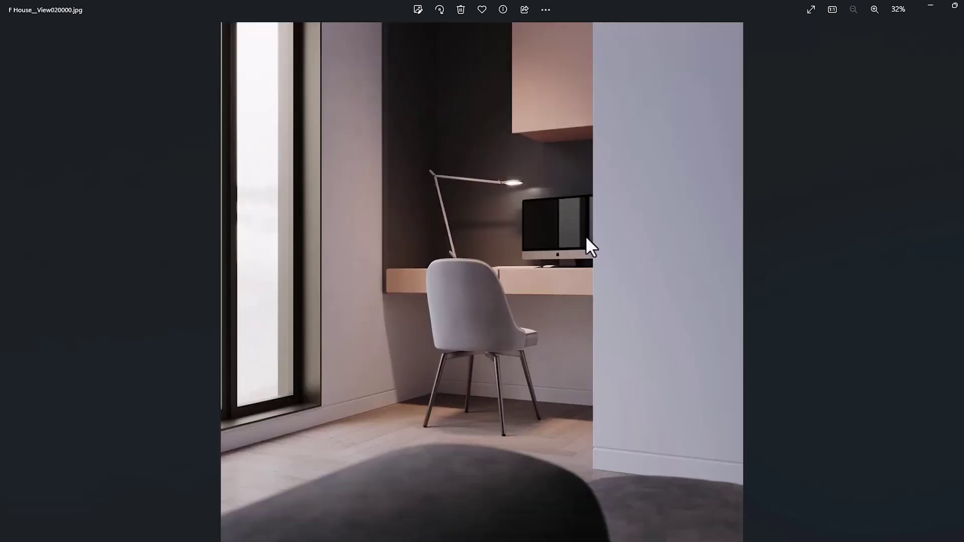
key("Right")
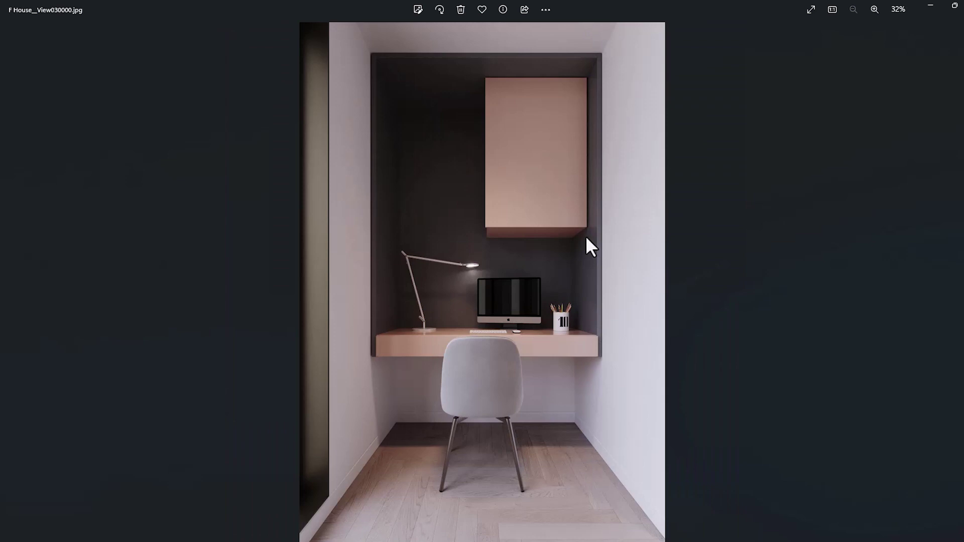
key("Left")
key("Left")
key("Right")
key("Right")
key("Right")
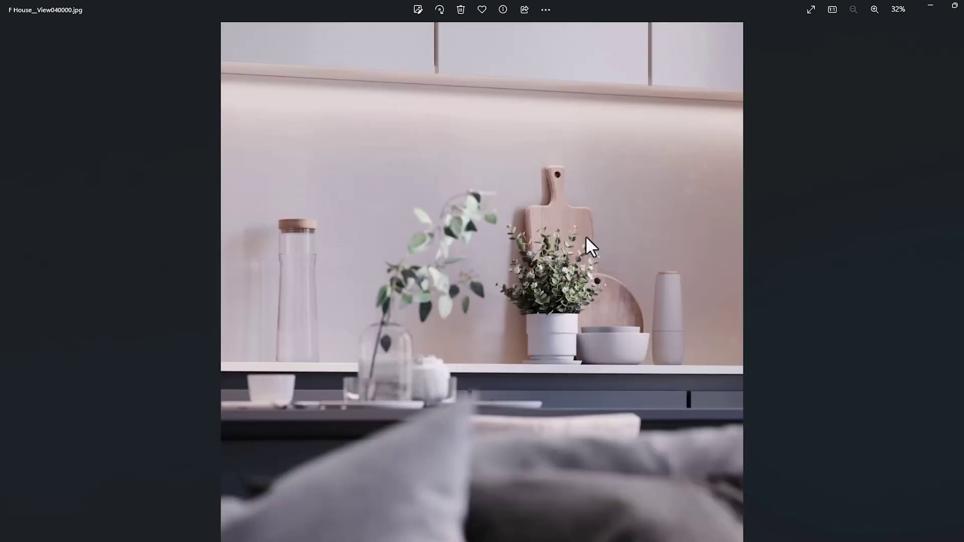
key("Right")
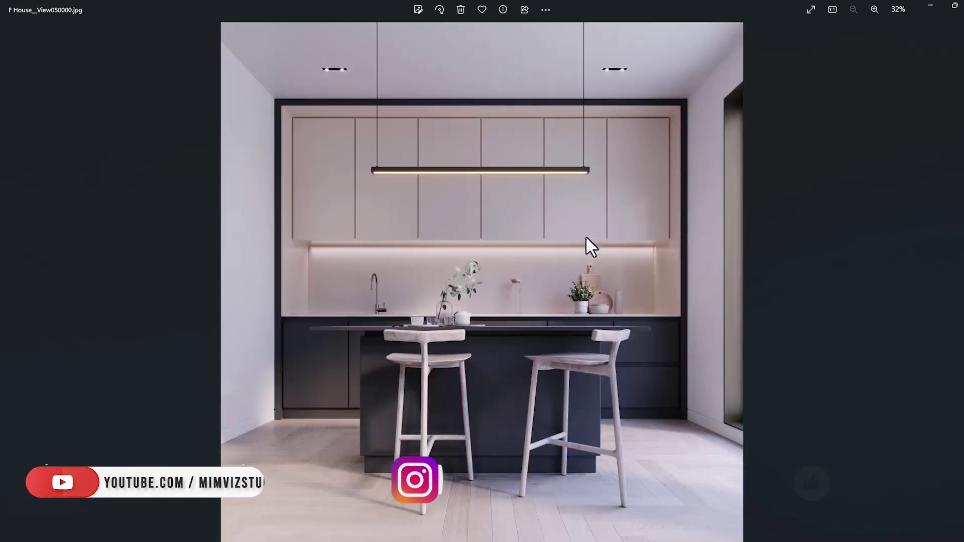
key("Right")
key("Right")
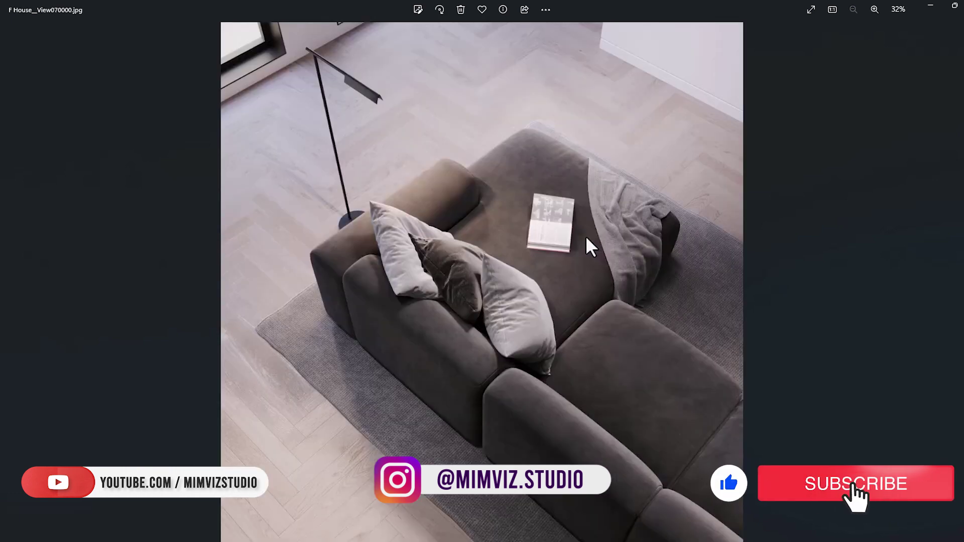
key("Left")
key("Left")
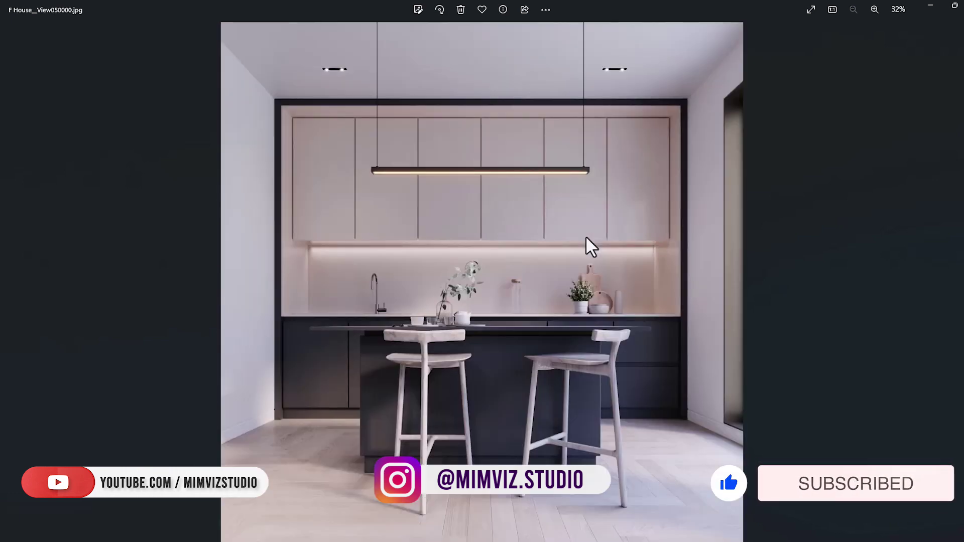
key("Left")
key("Left")
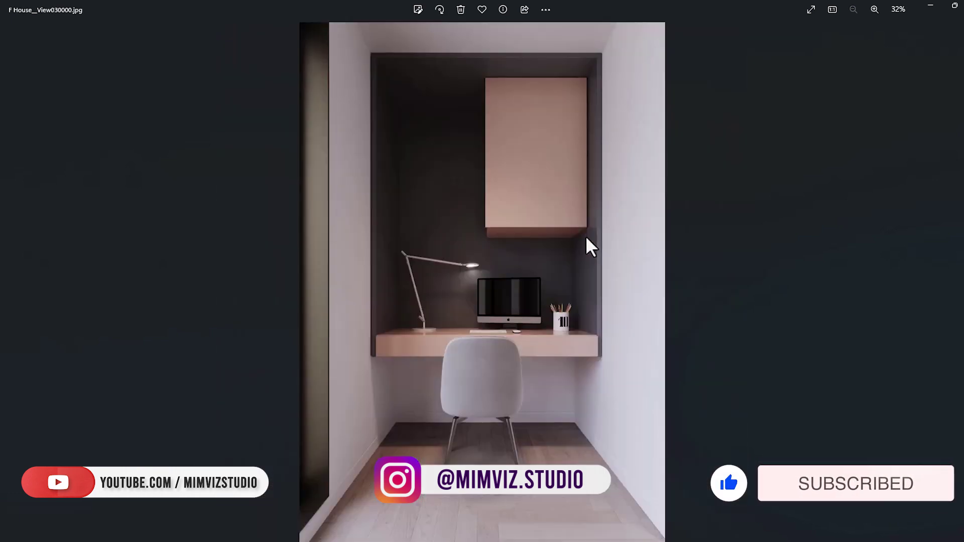